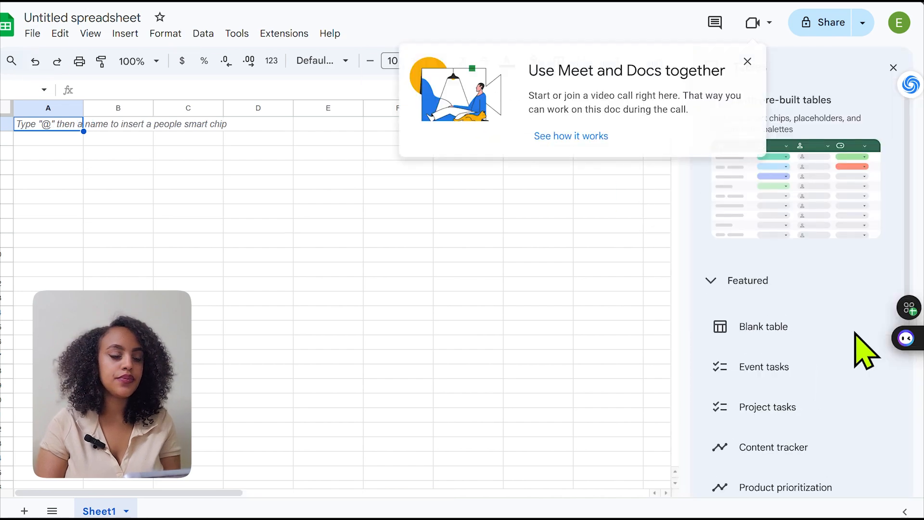
Insert the pre-built Project tasks table into the blank sheet and dismiss the introductory pop-ups
{"action": "left_click", "coordinate": [748, 61]}
{"action": "left_click_drag", "start_coordinate": [907, 160], "coordinate": [907, 155]}
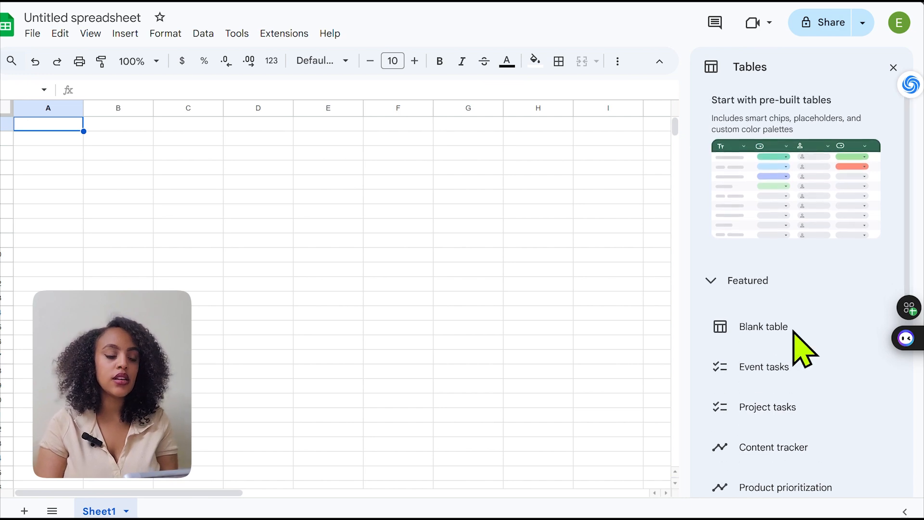
{"action": "mouse_move", "coordinate": [773, 409]}
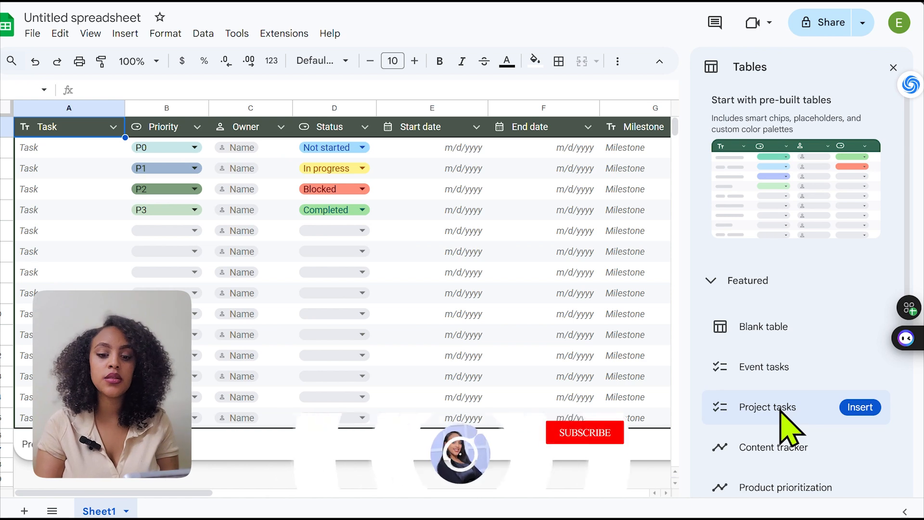
{"action": "left_click", "coordinate": [781, 414]}
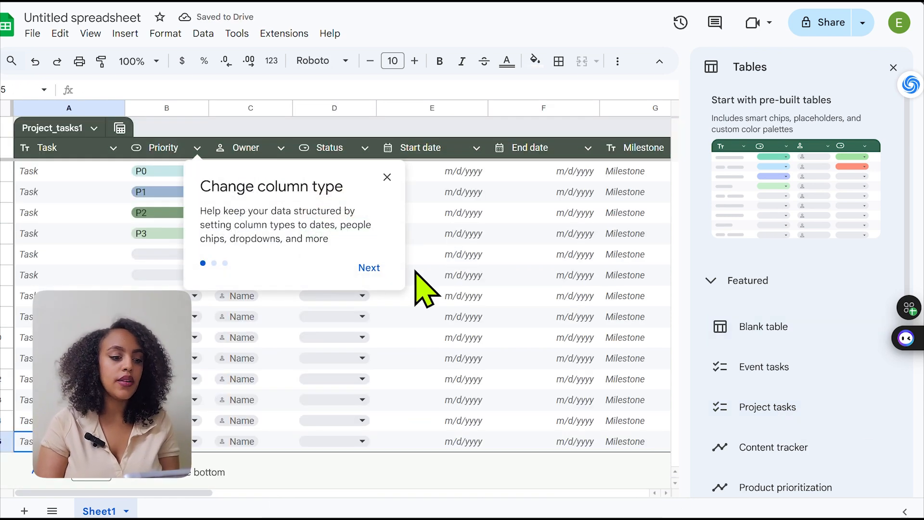
{"action": "left_click", "coordinate": [387, 177]}
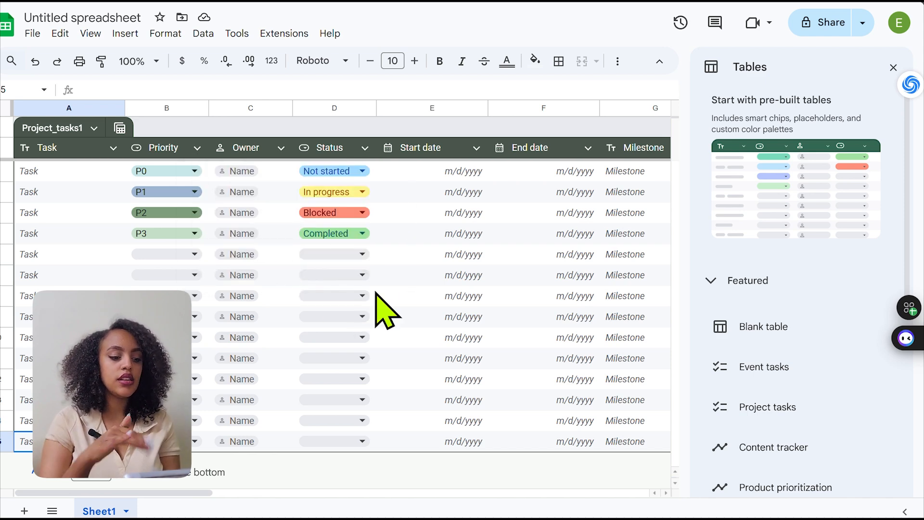
Delete the Owner column from the project tasks table
{"action": "left_click", "coordinate": [241, 152]}
{"action": "right_click", "coordinate": [241, 152]}
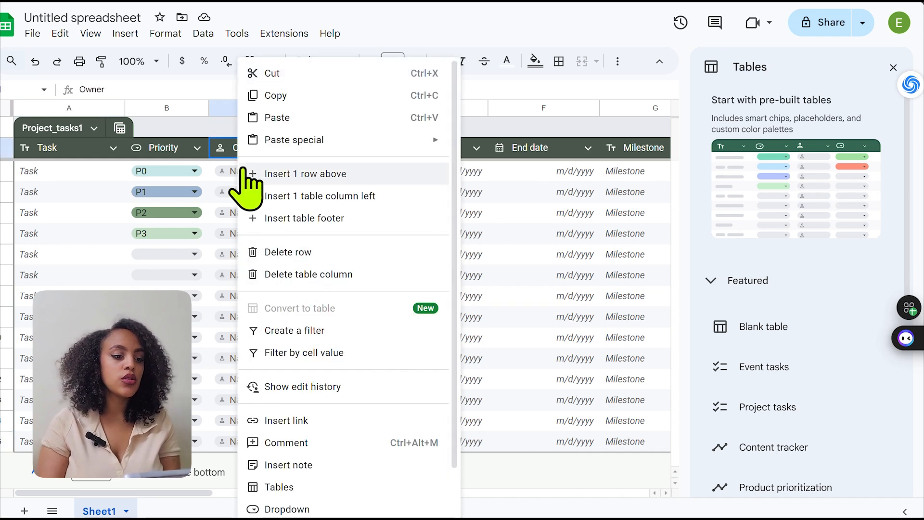
{"action": "left_click", "coordinate": [216, 134]}
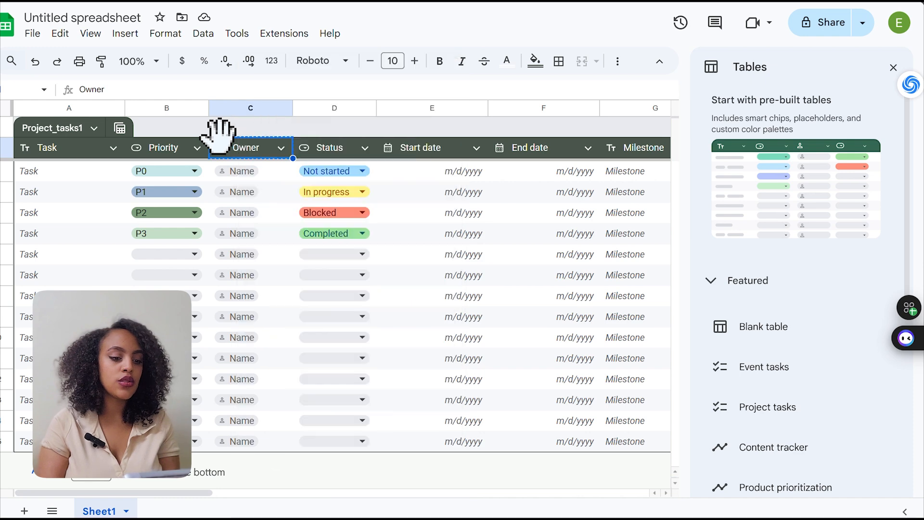
{"action": "left_click", "coordinate": [282, 149]}
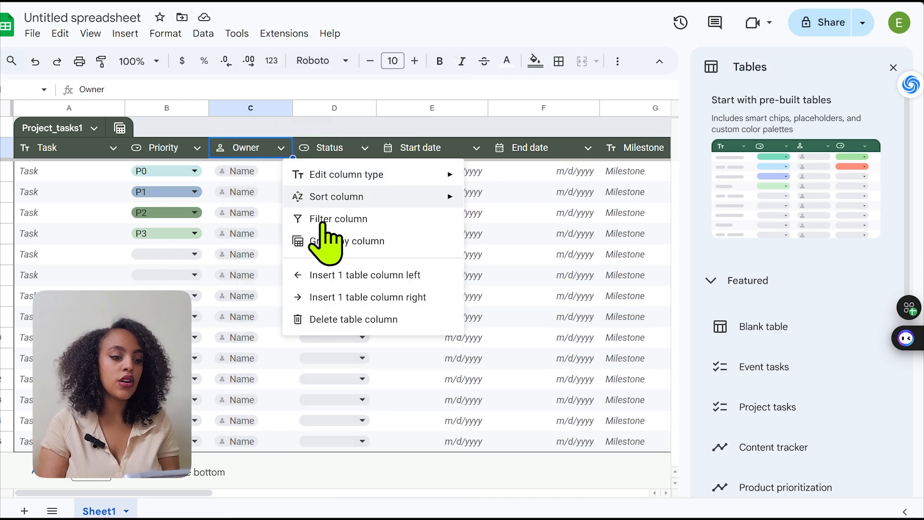
{"action": "left_click", "coordinate": [362, 319]}
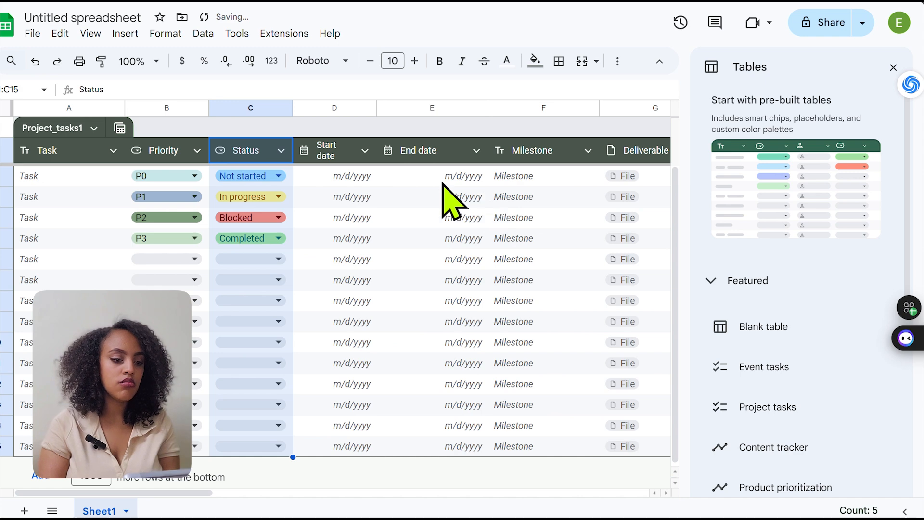
Rename the Start date column header as Link
{"action": "left_click", "coordinate": [331, 159]}
{"action": "double_click", "coordinate": [331, 159]}
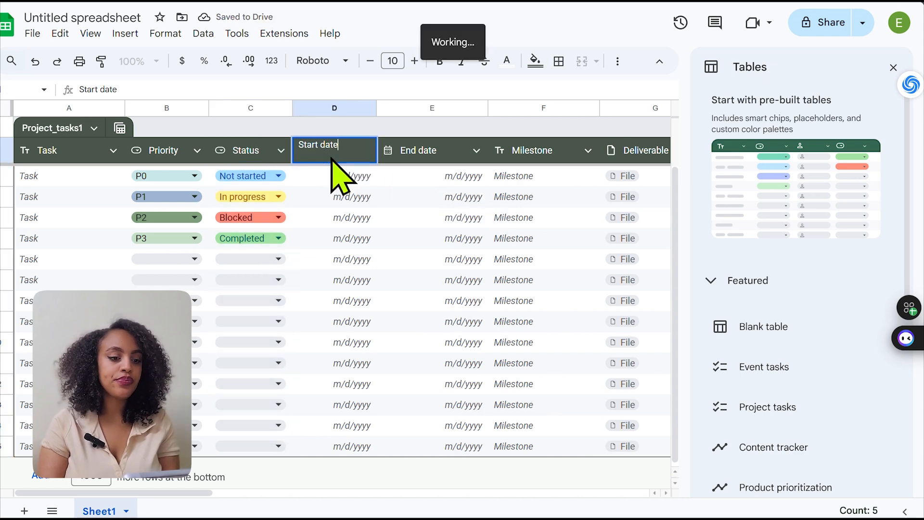
{"action": "key", "text": "BackSpace"}
{"action": "key", "text": "BackSpace"}
{"action": "key", "text": "BackSpace"}
{"action": "key", "text": "BackSpace"}
{"action": "key", "text": "BackSpace"}
{"action": "key", "text": "BackSpace"}
{"action": "key", "text": "BackSpace"}
{"action": "key", "text": "BackSpace"}
{"action": "key", "text": "BackSpace"}
{"action": "key", "text": "BackSpace"}
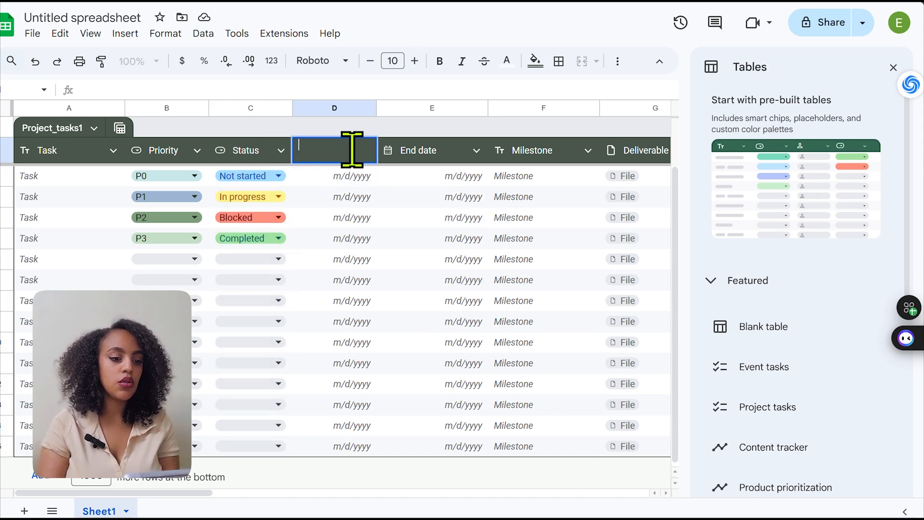
{"action": "type", "text": "Link"}
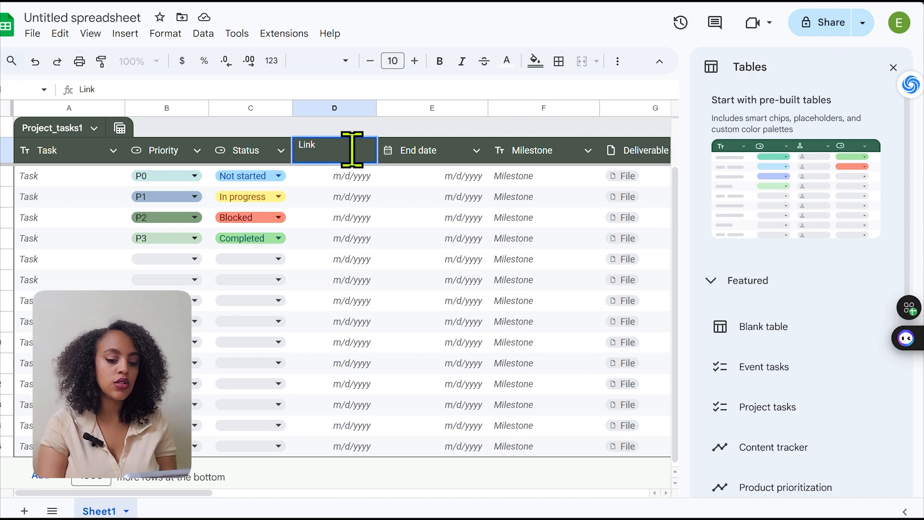
{"action": "key", "text": "Return"}
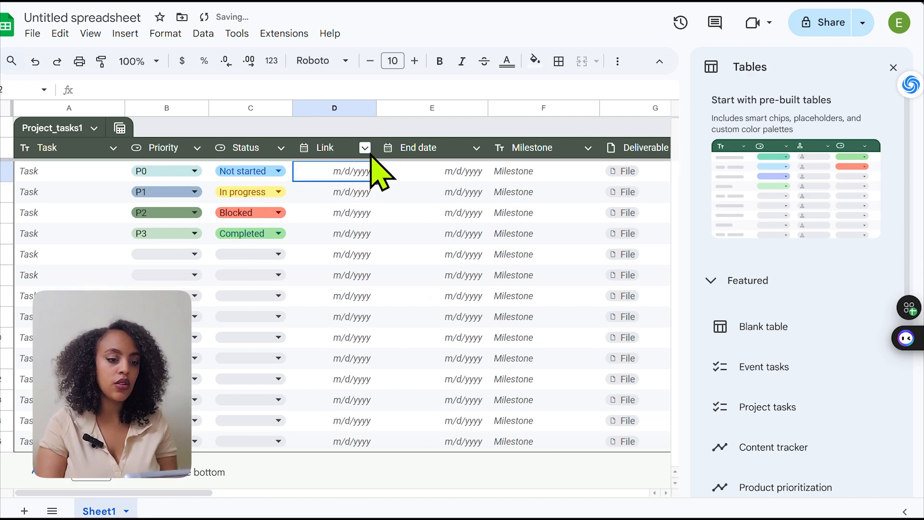
Change the Link column's type to Text
{"action": "left_click", "coordinate": [365, 147]}
{"action": "mouse_move", "coordinate": [494, 178]}
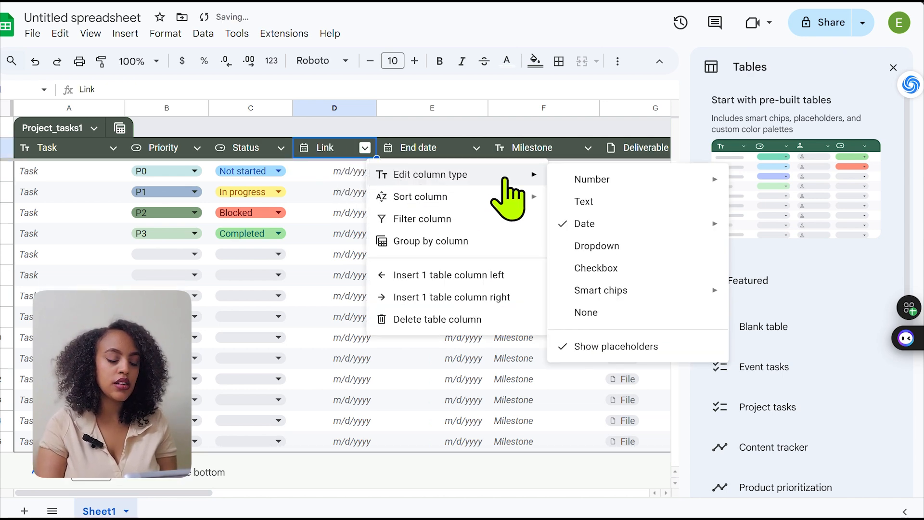
{"action": "left_click", "coordinate": [584, 202]}
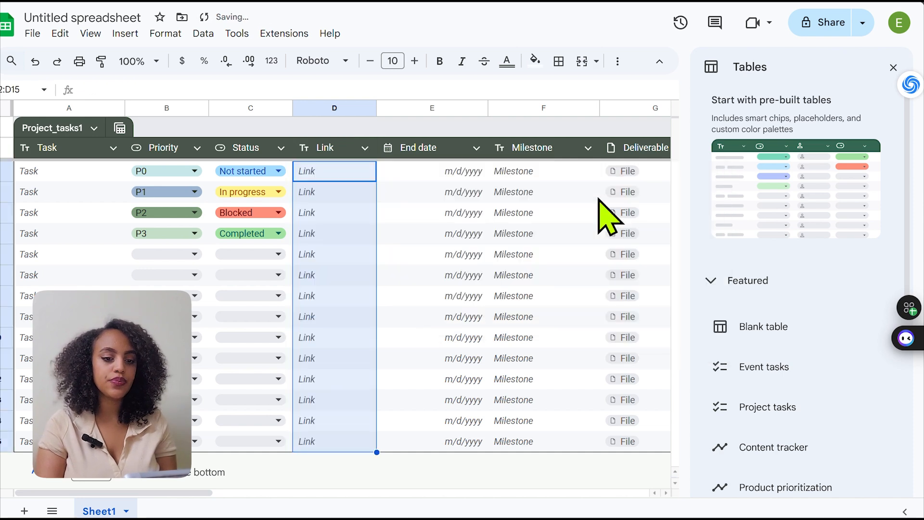
Rename the End date column header as Deadline
{"action": "left_click", "coordinate": [451, 147]}
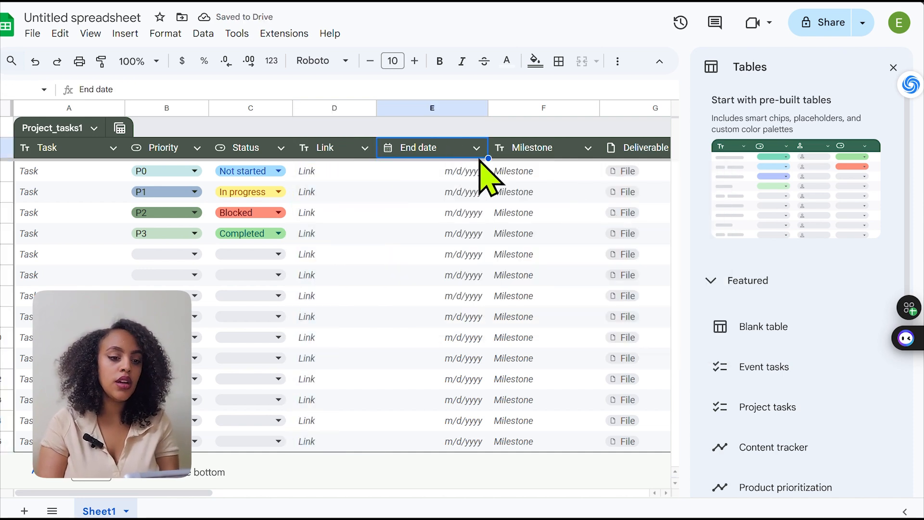
{"action": "double_click", "coordinate": [441, 144]}
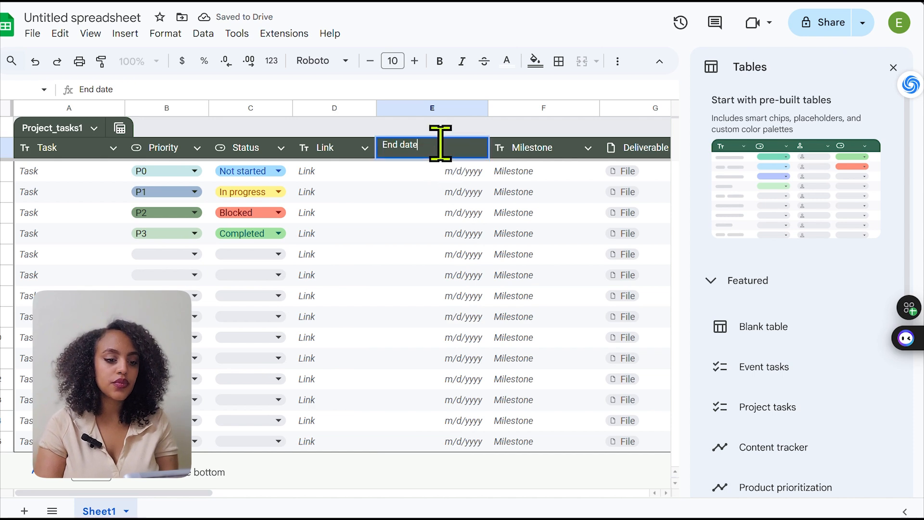
{"action": "left_click_drag", "start_coordinate": [440, 144], "coordinate": [384, 144]}
{"action": "type", "text": "\\"}
{"action": "key", "text": "BackSpace"}
{"action": "type", "text": "Deadline"}
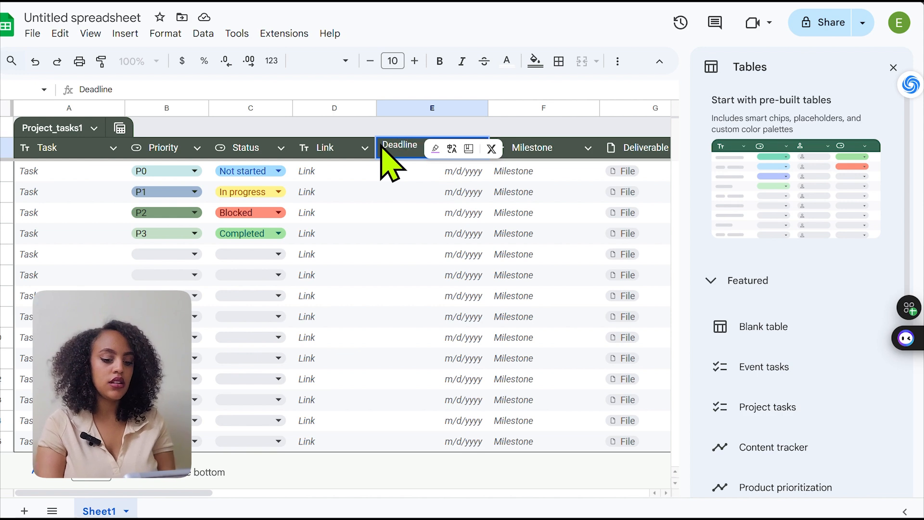
{"action": "left_click", "coordinate": [407, 169]}
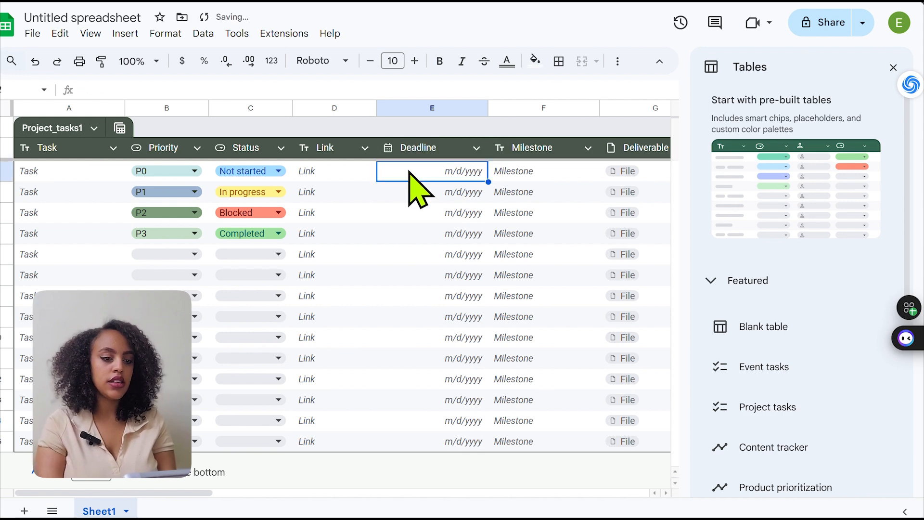
Select the Milestone header and close the pre-built tables pane
{"action": "left_click", "coordinate": [540, 150]}
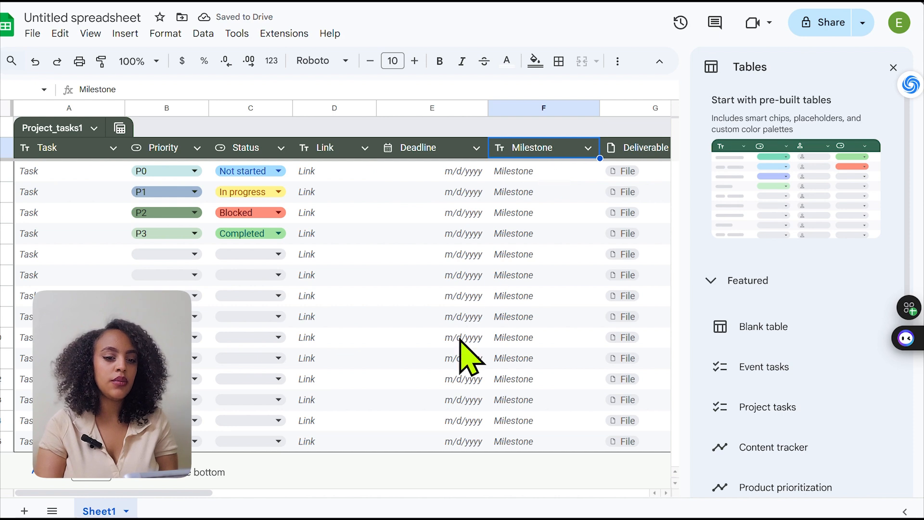
{"action": "left_click", "coordinate": [893, 67]}
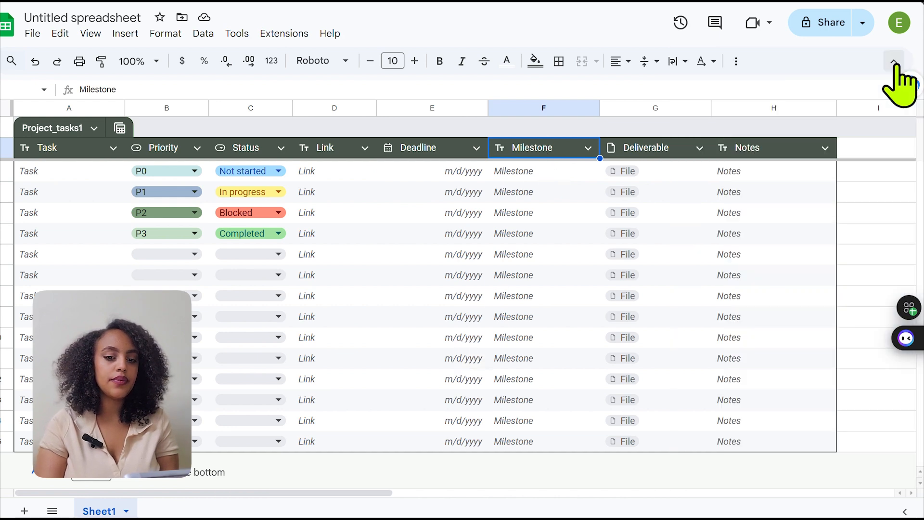
Try to delete the table row that contains the Milestone header
{"action": "right_click", "coordinate": [512, 146]}
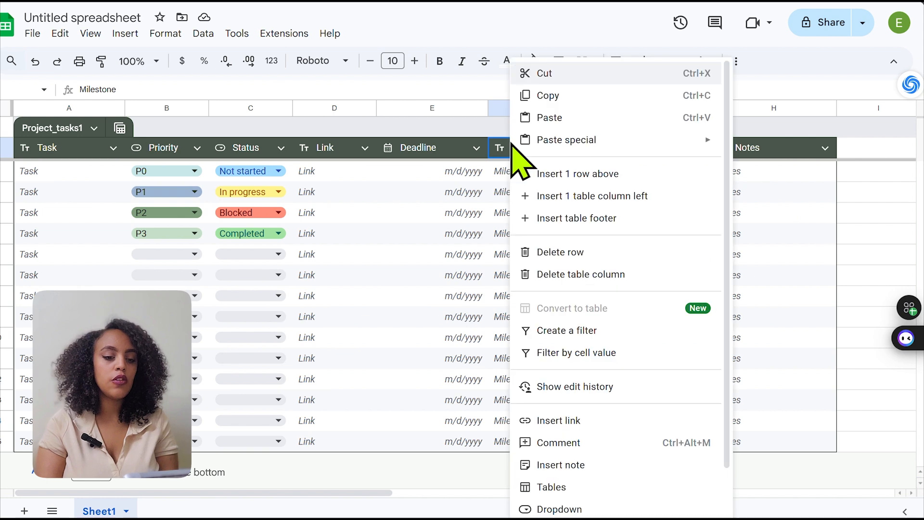
{"action": "left_click", "coordinate": [576, 254]}
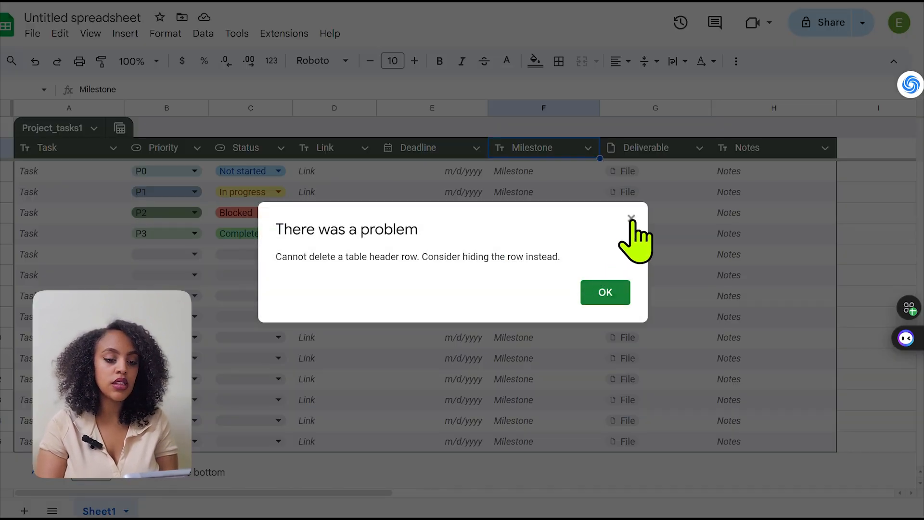
{"action": "left_click", "coordinate": [631, 217]}
Delete the Milestone and Deliverable columns from the table and deselect it
{"action": "left_click", "coordinate": [589, 148]}
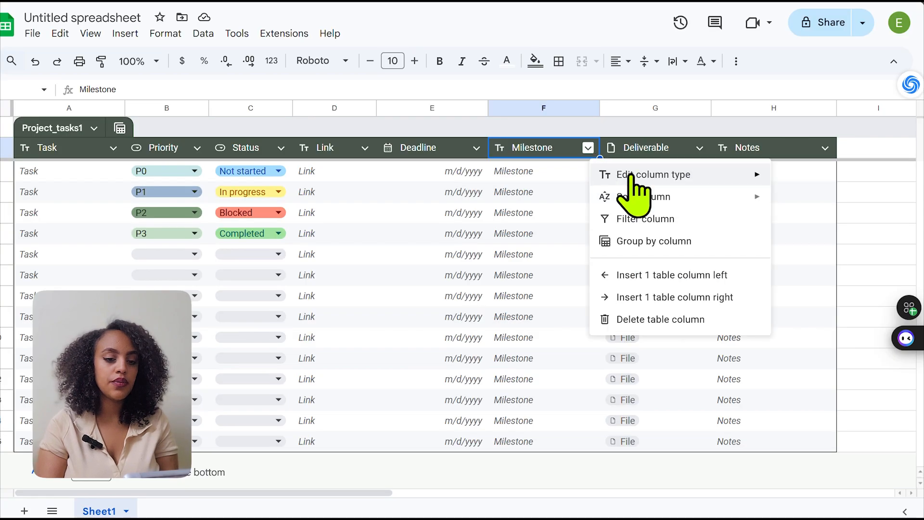
{"action": "left_click", "coordinate": [690, 320]}
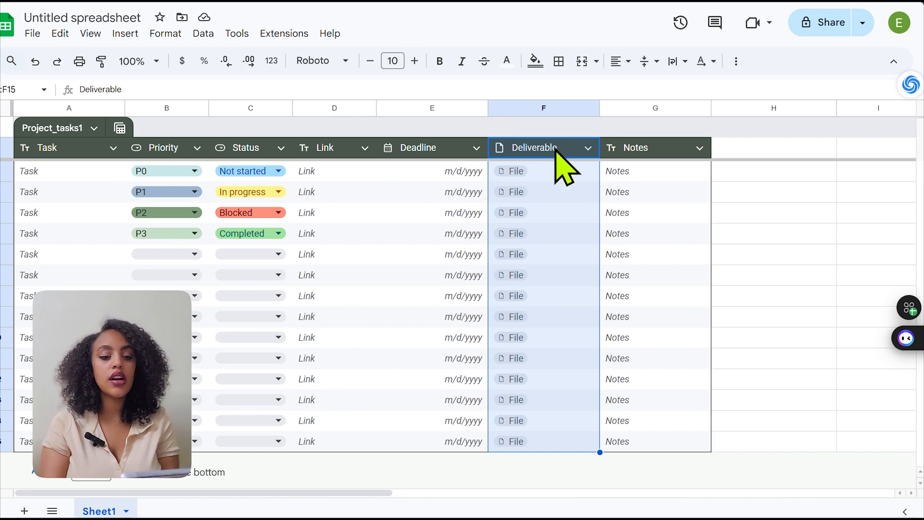
{"action": "left_click", "coordinate": [588, 148]}
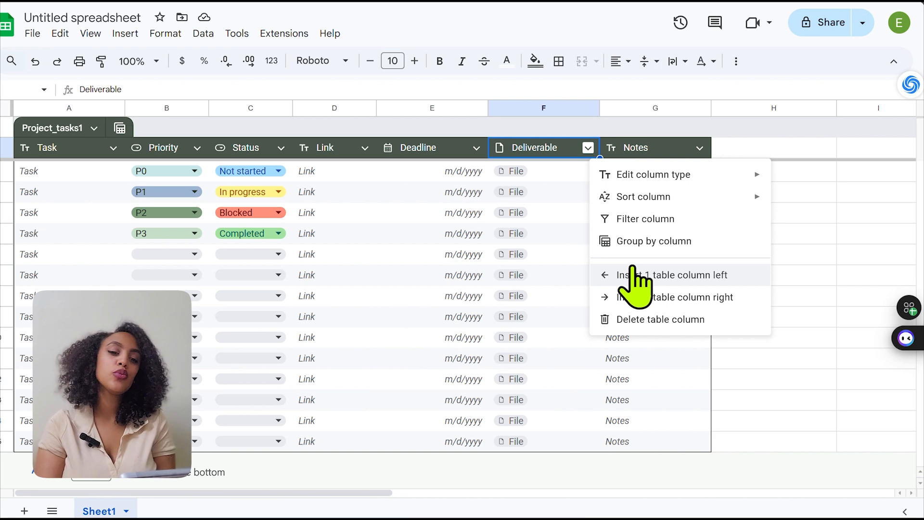
{"action": "left_click", "coordinate": [656, 320]}
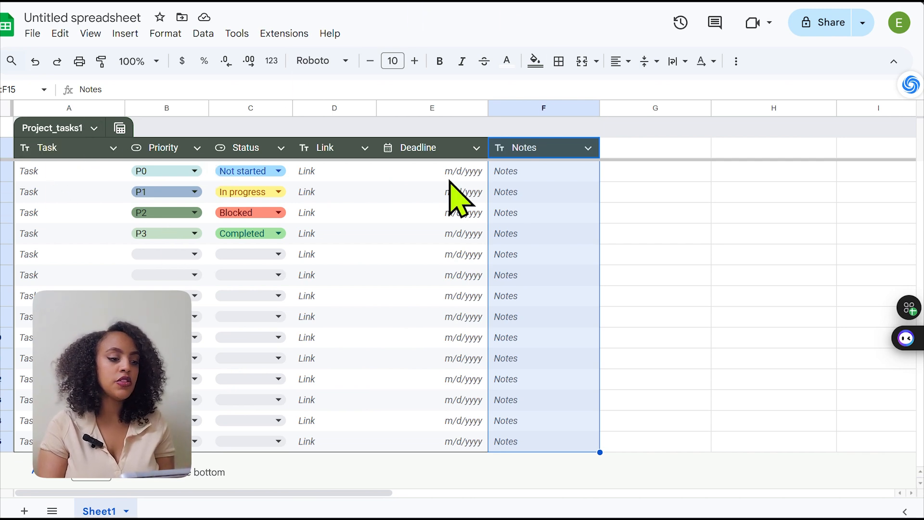
{"action": "left_click", "coordinate": [778, 254]}
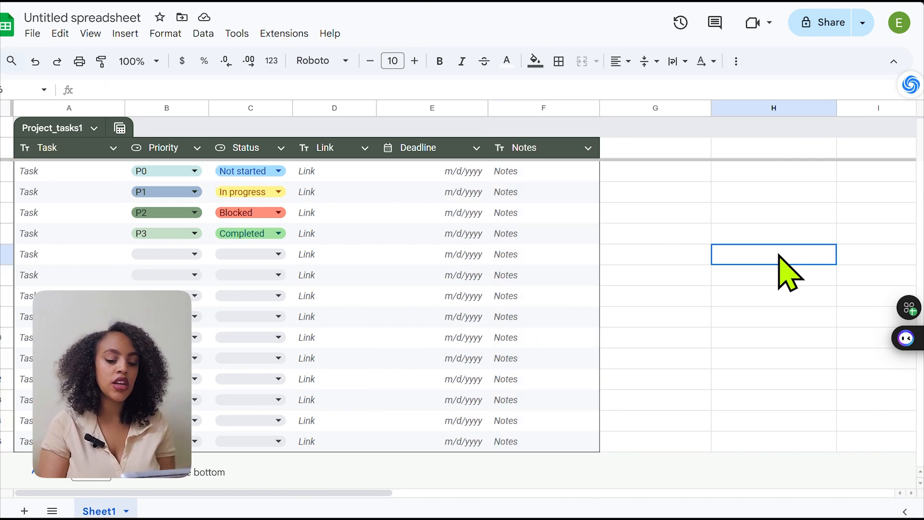
Select the first Task cell, switch to the LinkedIn fellowship post and copy the title "OMLA Fellowship Program 2025"
{"action": "left_click", "coordinate": [78, 171]}
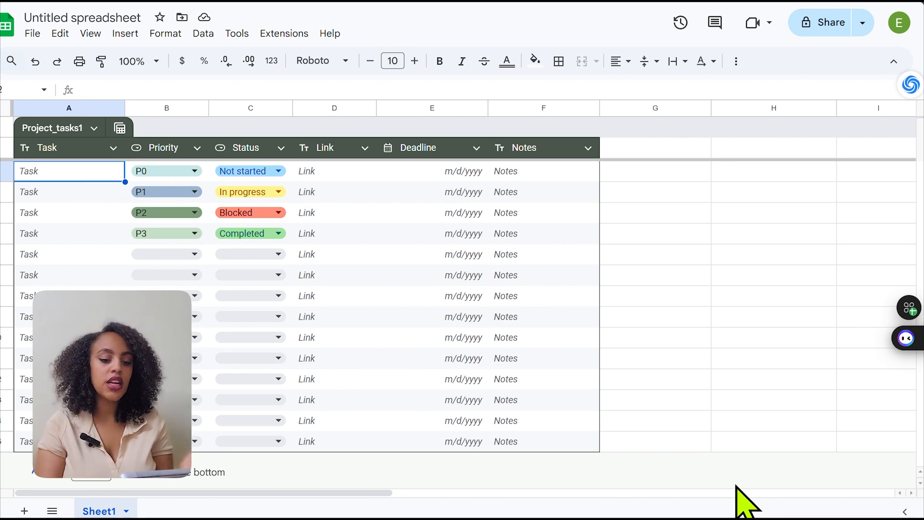
{"action": "mouse_move", "coordinate": [693, 519]}
{"action": "left_click", "coordinate": [674, 458]}
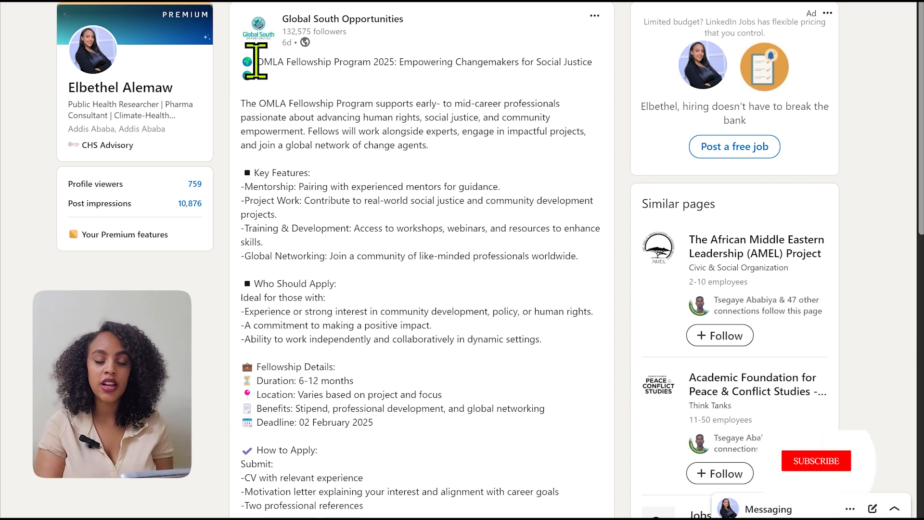
{"action": "left_click_drag", "start_coordinate": [255, 62], "coordinate": [392, 64]}
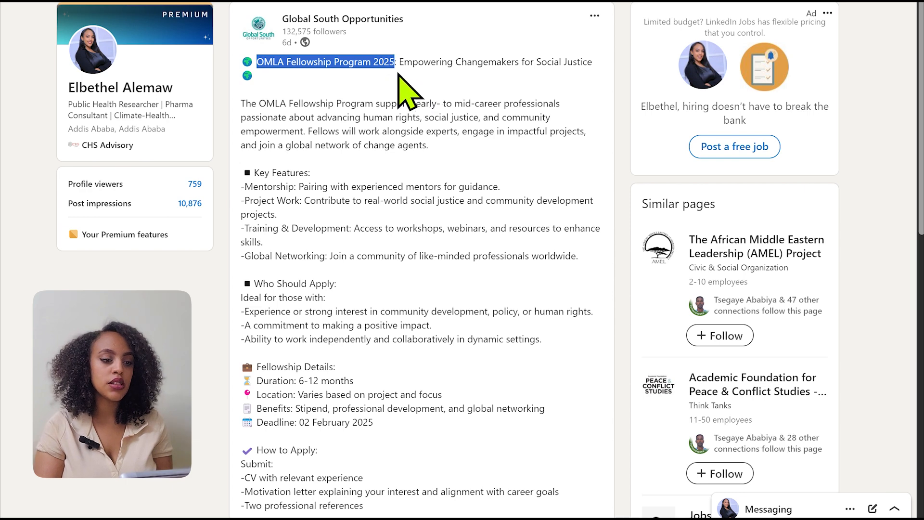
{"action": "scroll", "coordinate": [366, 63], "scroll_direction": "down", "scroll_amount": 2}
{"action": "right_click", "coordinate": [367, 62]}
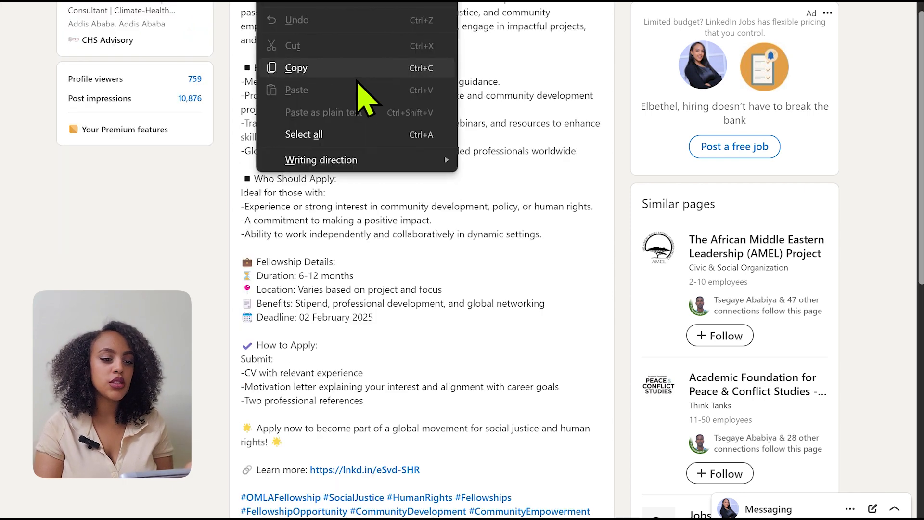
{"action": "left_click", "coordinate": [403, 73]}
{"action": "scroll", "coordinate": [499, 123], "scroll_direction": "up", "scroll_amount": 2}
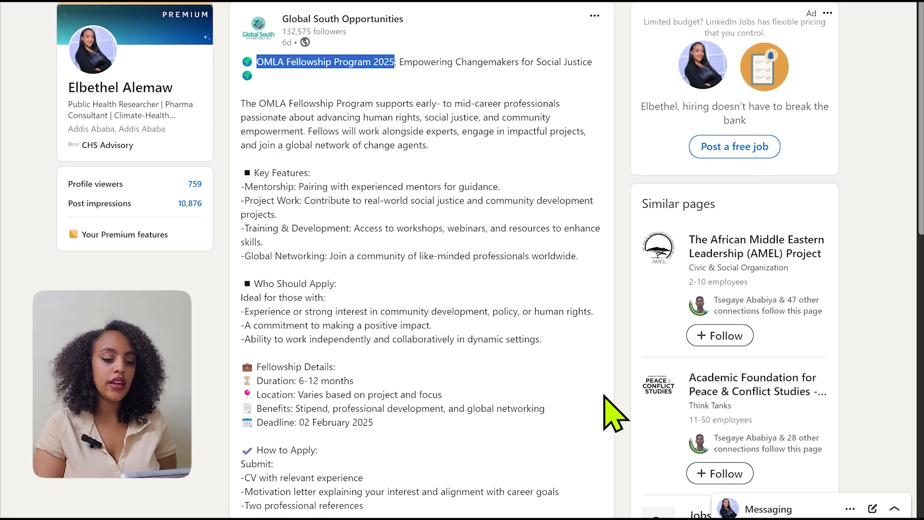
Return to the Google Sheets tracker and paste "OMLA Fellowship Program 2025" into the first Task cell
{"action": "mouse_move", "coordinate": [480, 519]}
{"action": "left_click", "coordinate": [480, 484]}
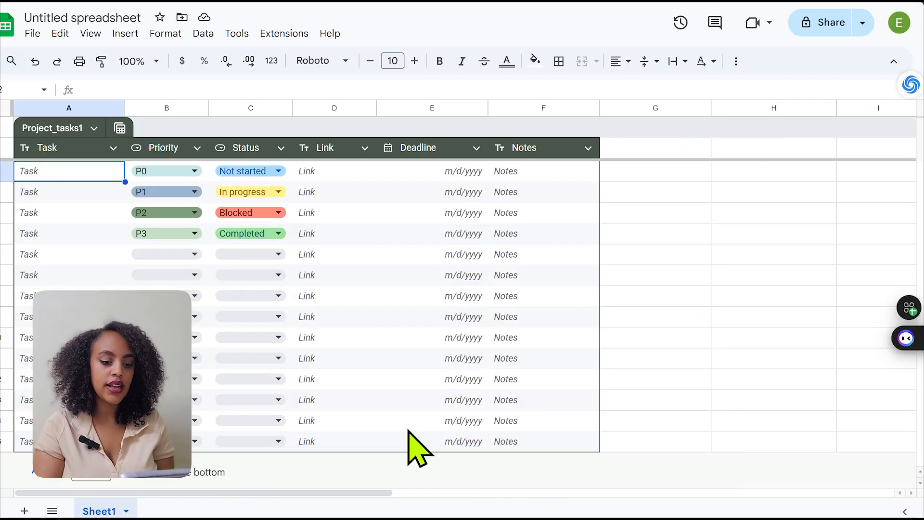
{"action": "double_click", "coordinate": [48, 172]}
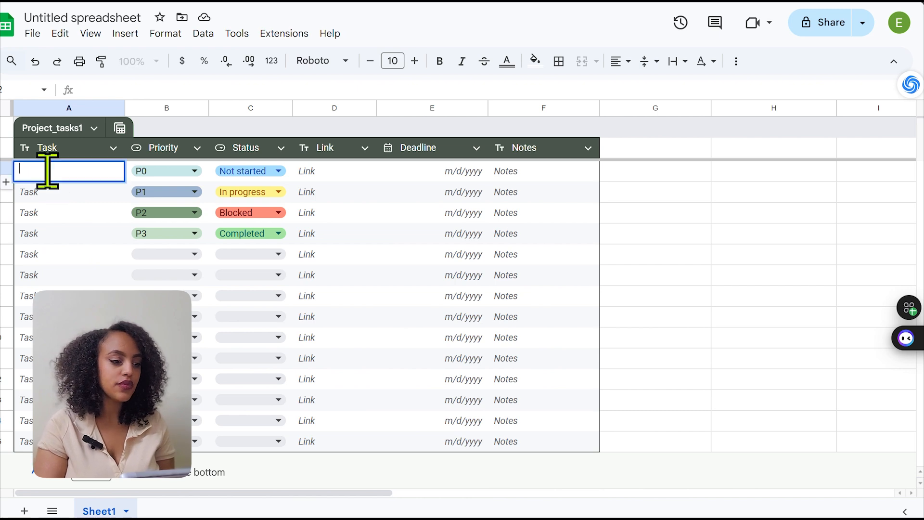
{"action": "key", "text": "ctrl+v"}
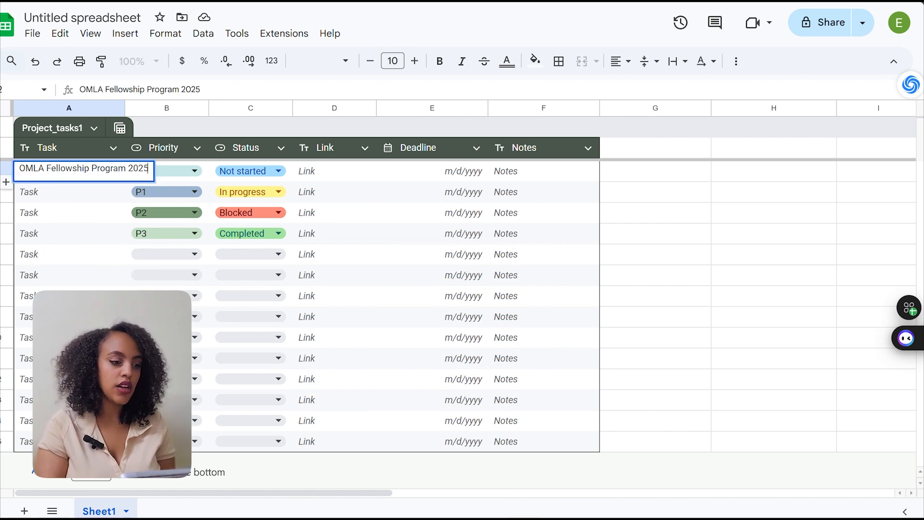
Switch to the LinkedIn fellowship post, review its fellowship details and application requirements, and highlight the deadline "02 February 2025"
{"action": "mouse_move", "coordinate": [542, 497]}
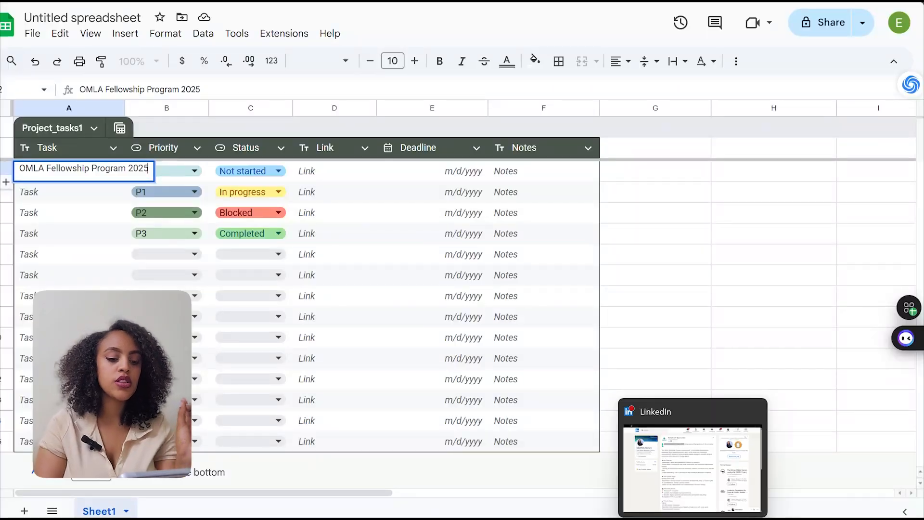
{"action": "left_click", "coordinate": [708, 484]}
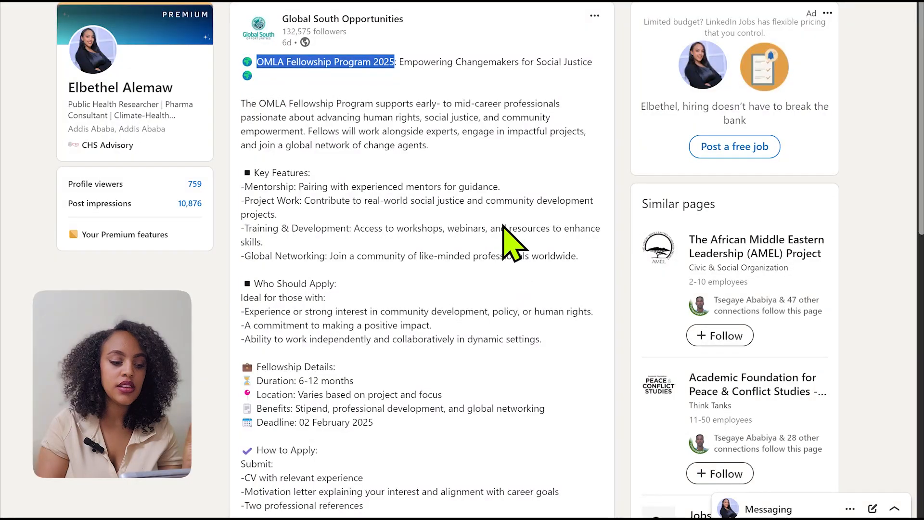
{"action": "scroll", "coordinate": [422, 260], "scroll_direction": "down", "scroll_amount": 2}
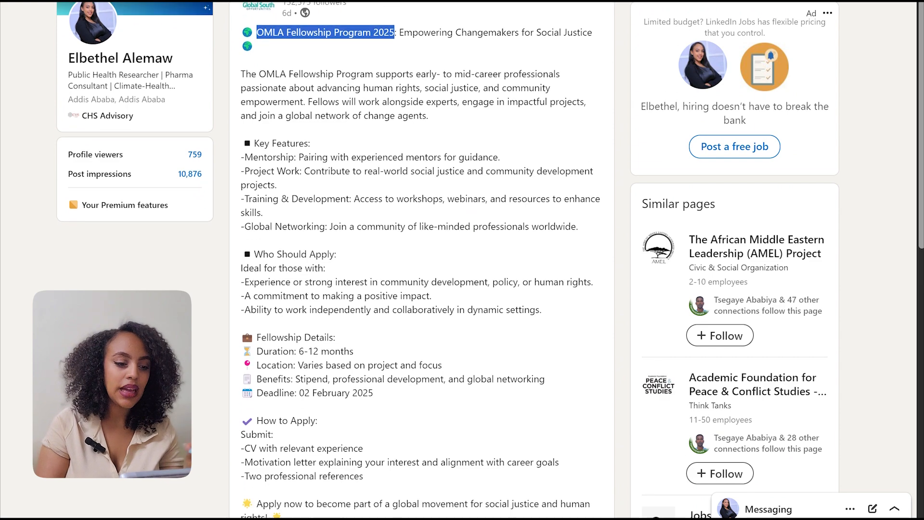
{"action": "scroll", "coordinate": [246, 299], "scroll_direction": "down", "scroll_amount": 1}
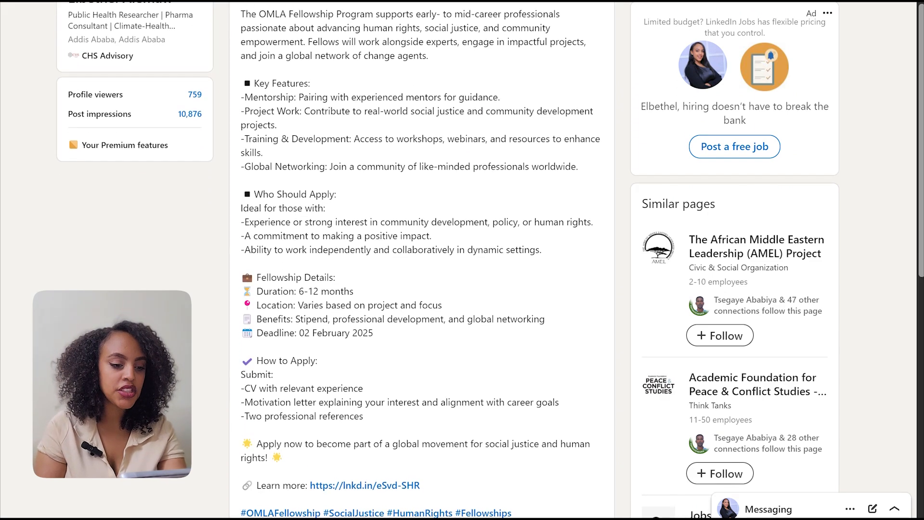
{"action": "scroll", "coordinate": [246, 291], "scroll_direction": "up", "scroll_amount": 1}
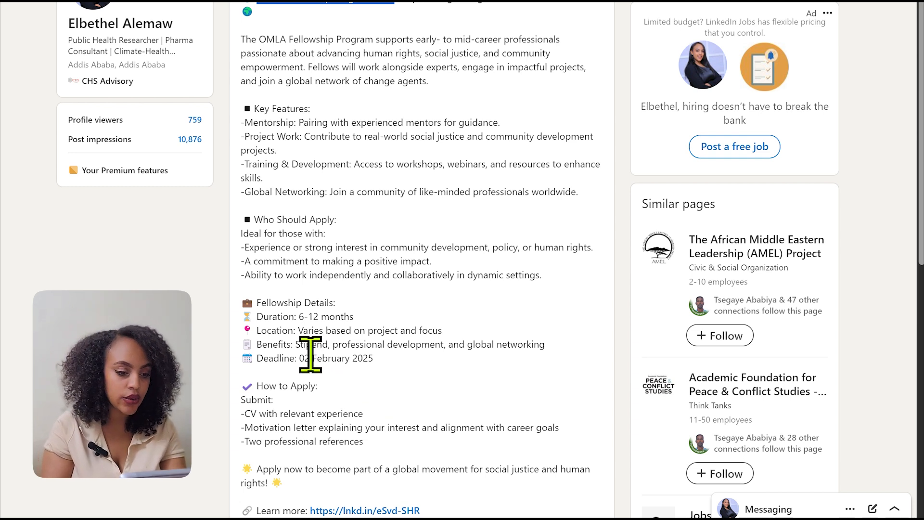
{"action": "left_click_drag", "start_coordinate": [299, 358], "coordinate": [374, 364]}
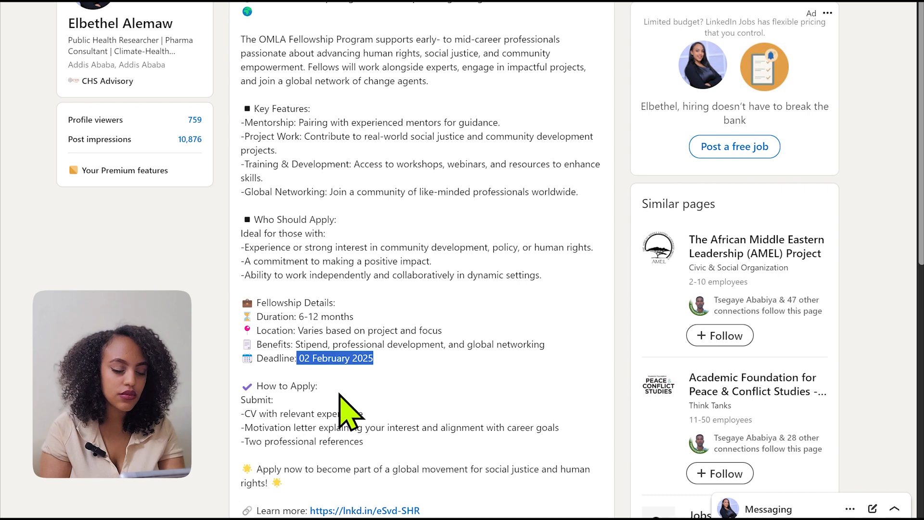
{"action": "scroll", "coordinate": [347, 412], "scroll_direction": "down", "scroll_amount": 5}
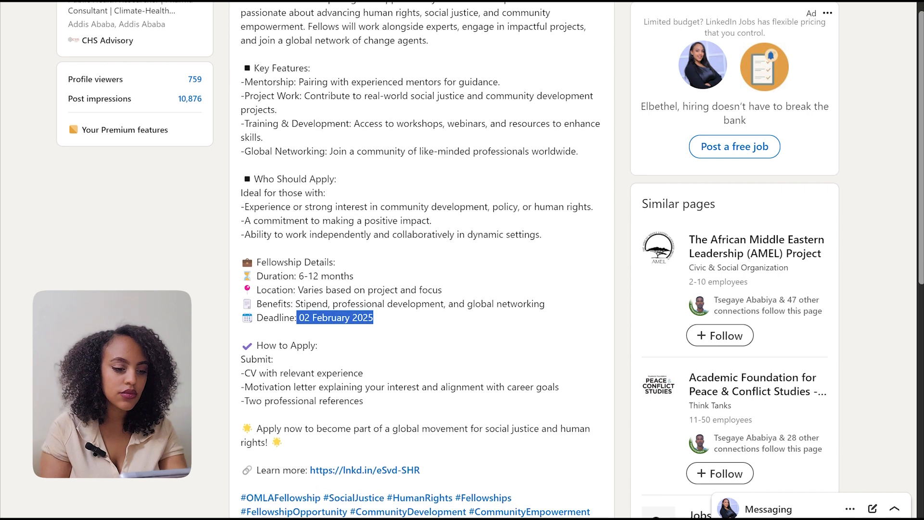
{"action": "scroll", "coordinate": [422, 260], "scroll_direction": "up", "scroll_amount": 4}
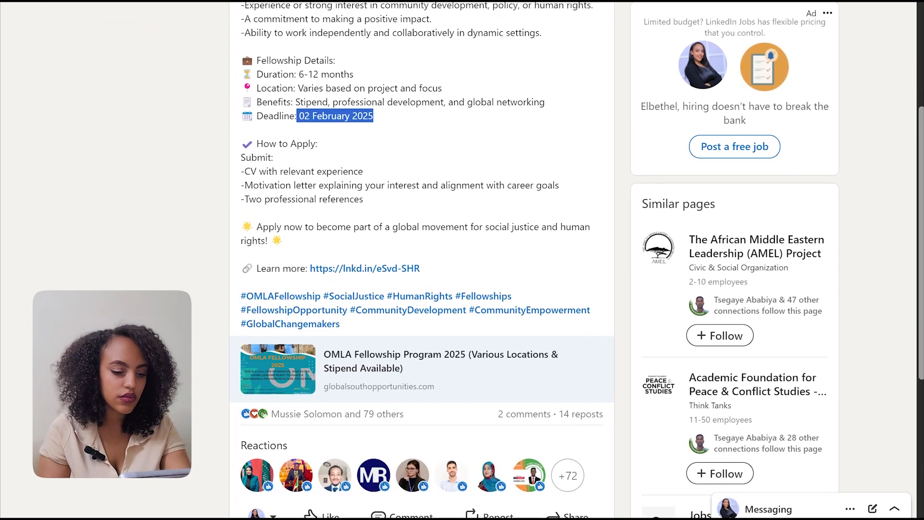
{"action": "scroll", "coordinate": [421, 260], "scroll_direction": "down", "scroll_amount": 1}
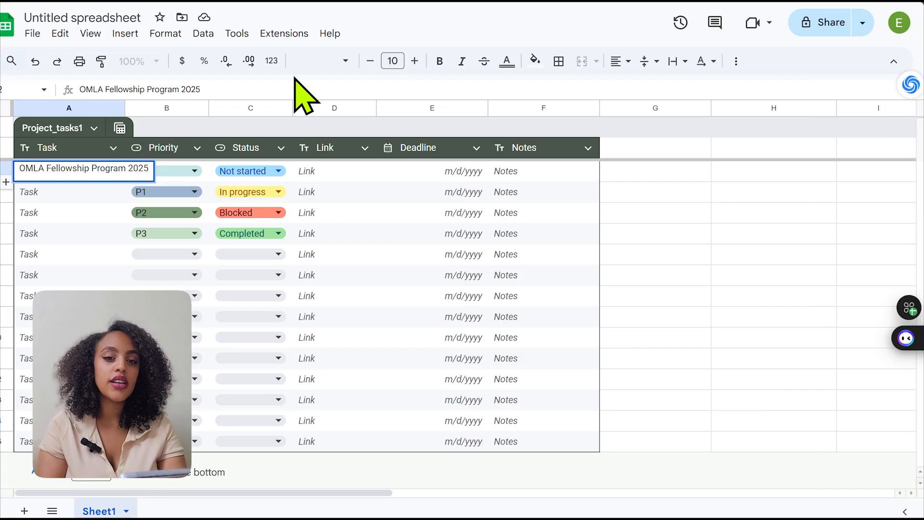
In the Google Sheets tracker, finish the Task entry and select the Deadline cell in the OMLA fellowship row
{"action": "double_click", "coordinate": [532, 172]}
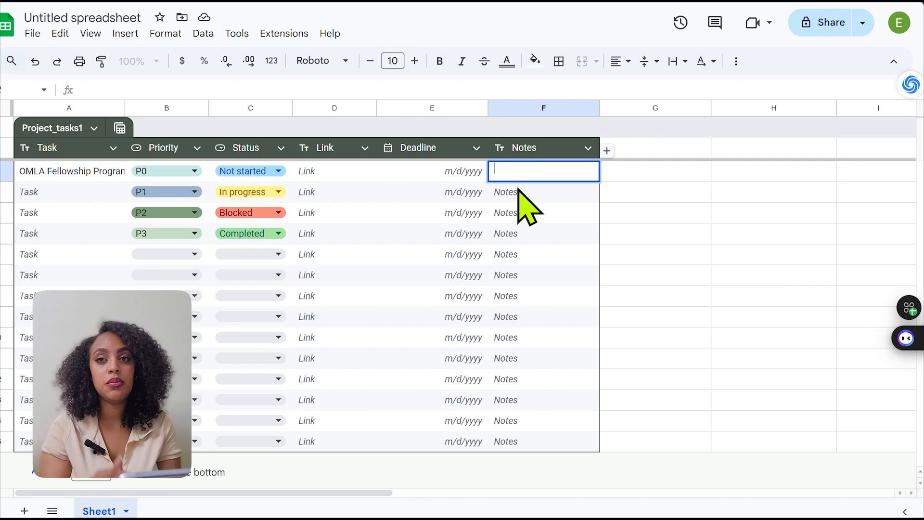
{"action": "left_click", "coordinate": [433, 216]}
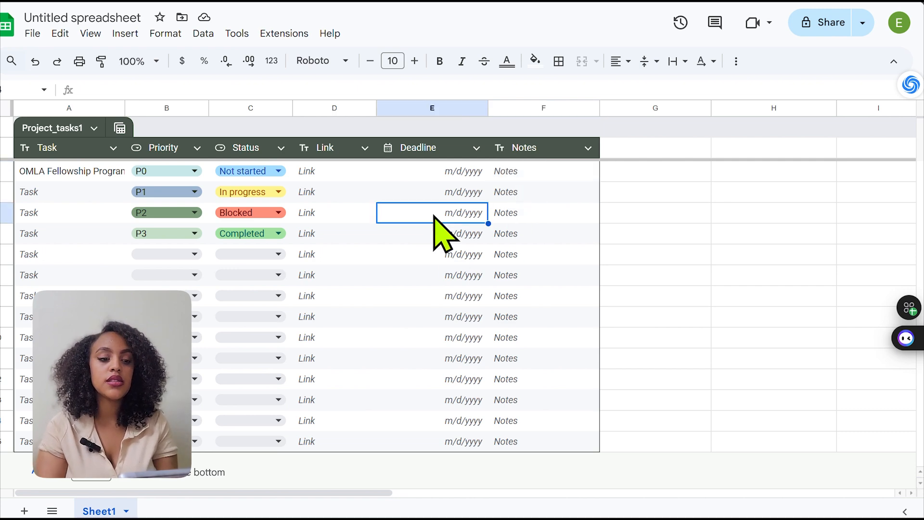
{"action": "left_click", "coordinate": [465, 178]}
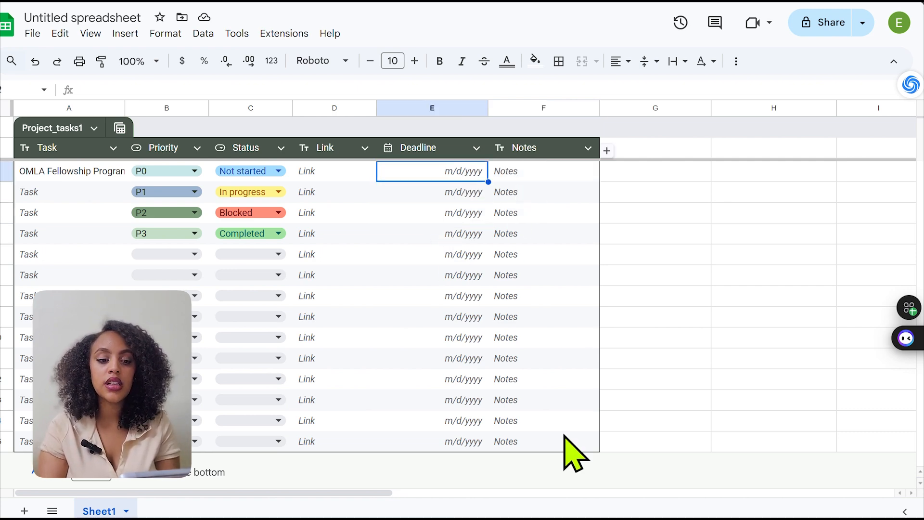
Switch to the LinkedIn post, open its "Learn more" link and continue to the external Global South Opportunities page
{"action": "mouse_move", "coordinate": [693, 518]}
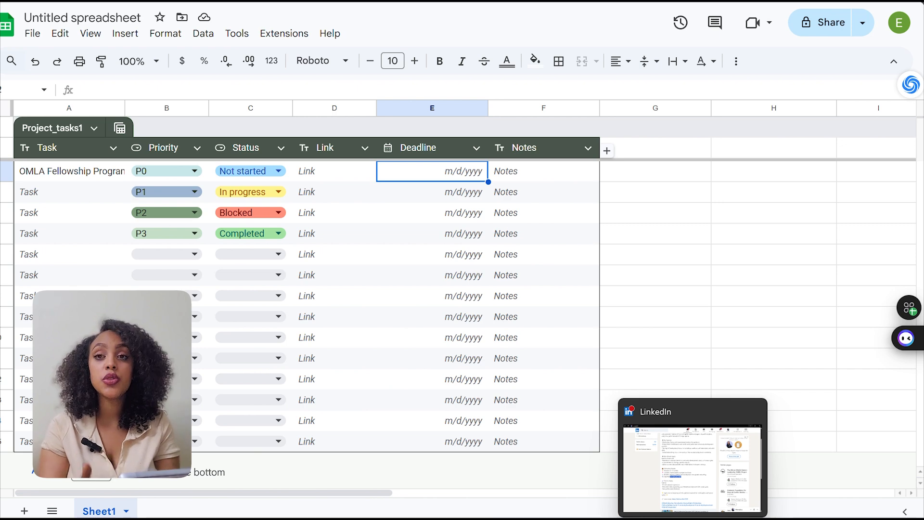
{"action": "left_click", "coordinate": [691, 495]}
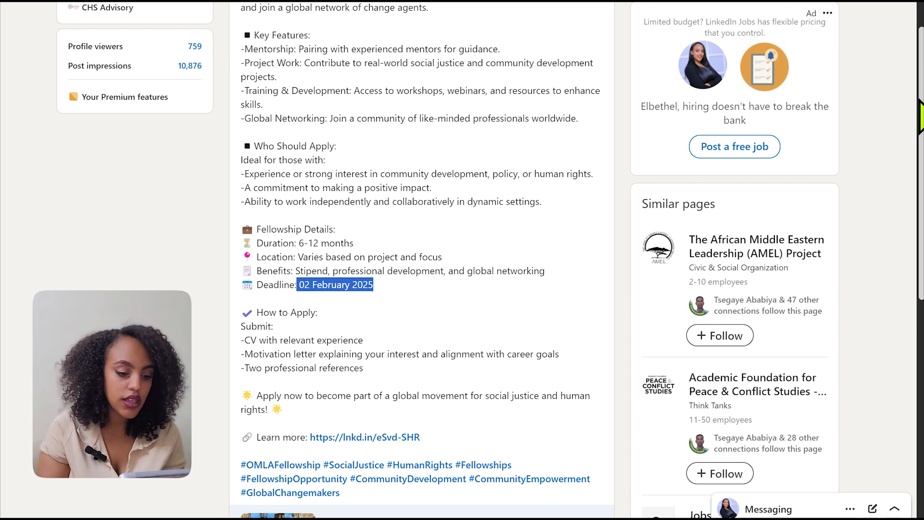
{"action": "left_click", "coordinate": [396, 438]}
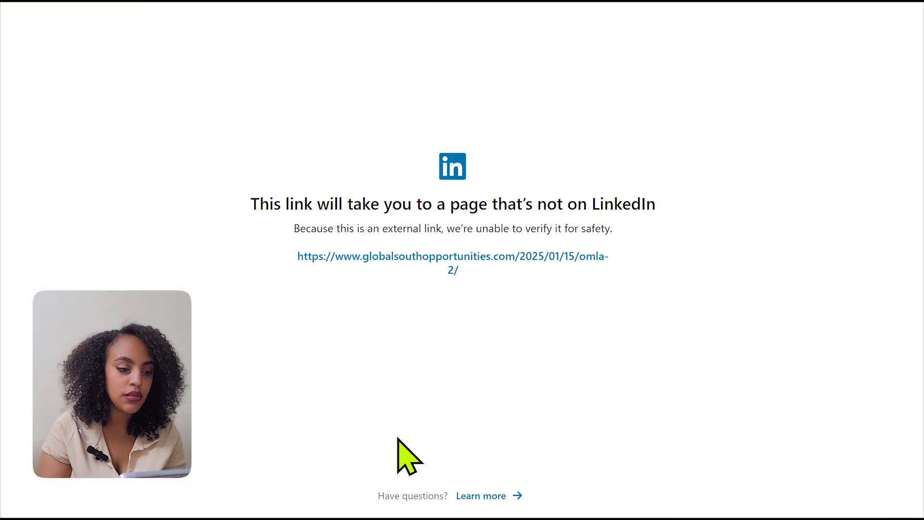
{"action": "left_click", "coordinate": [471, 266]}
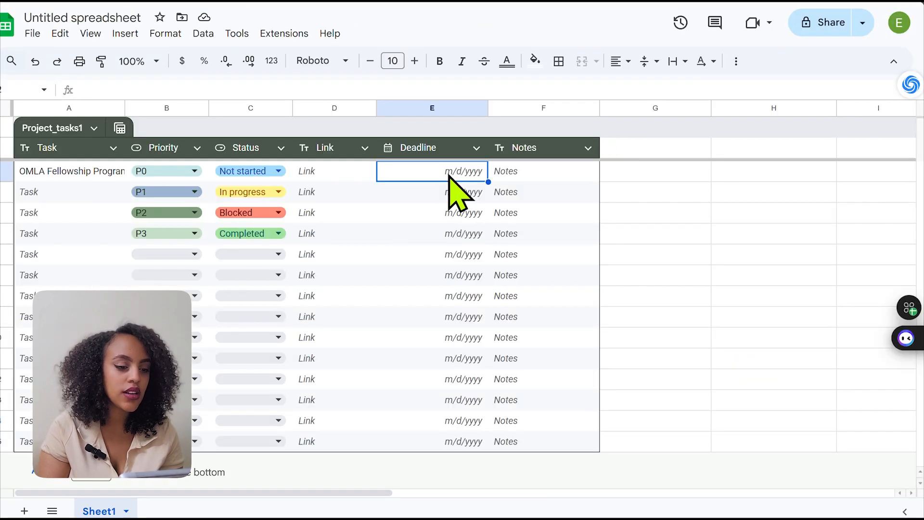
In the Google Sheets tracker, set the OMLA fellowship's Deadline to February 2, 2025 using the date picker
{"action": "double_click", "coordinate": [451, 177]}
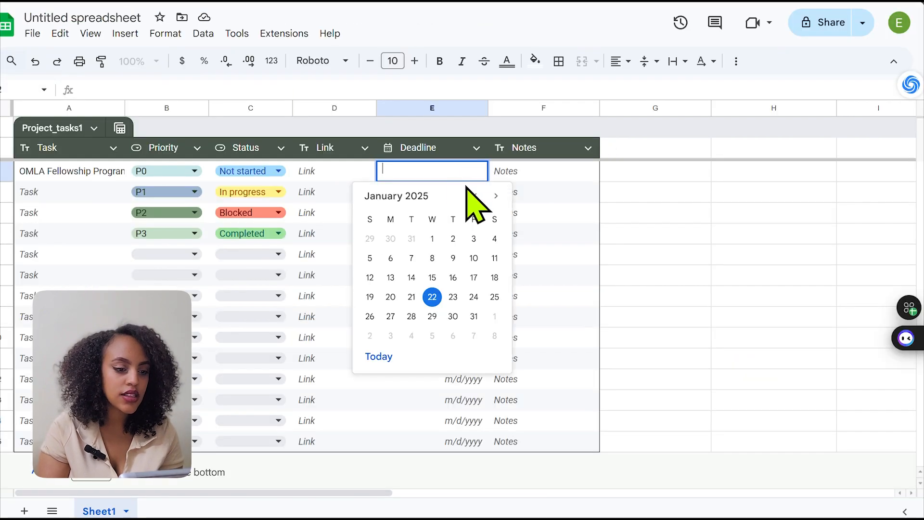
{"action": "left_click", "coordinate": [495, 197]}
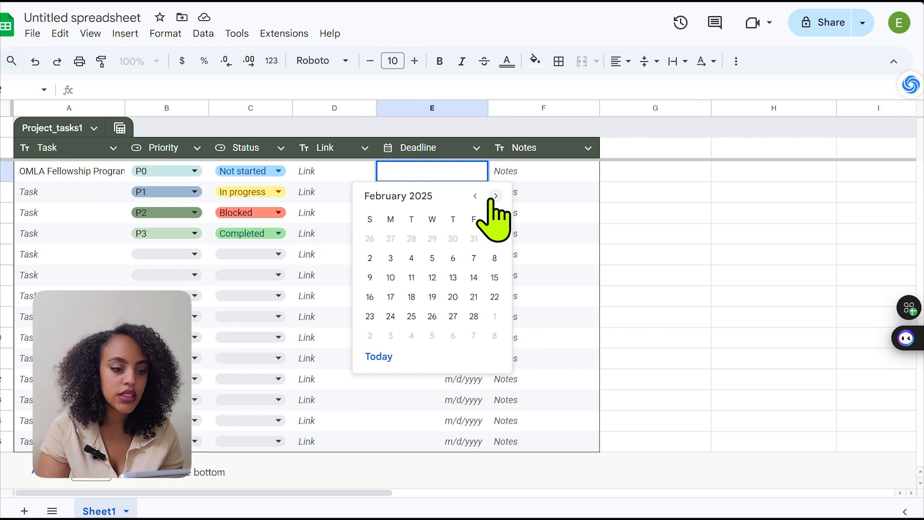
{"action": "left_click", "coordinate": [375, 262]}
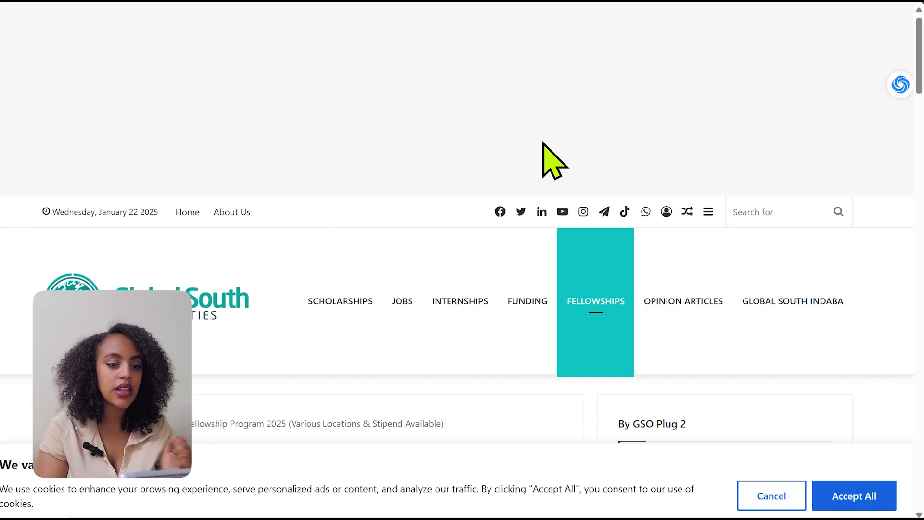
Read through the Global South Opportunities fellowship article down to its deadline and application information, declining the site's notification request
{"action": "scroll", "coordinate": [462, 260], "scroll_direction": "down", "scroll_amount": 12}
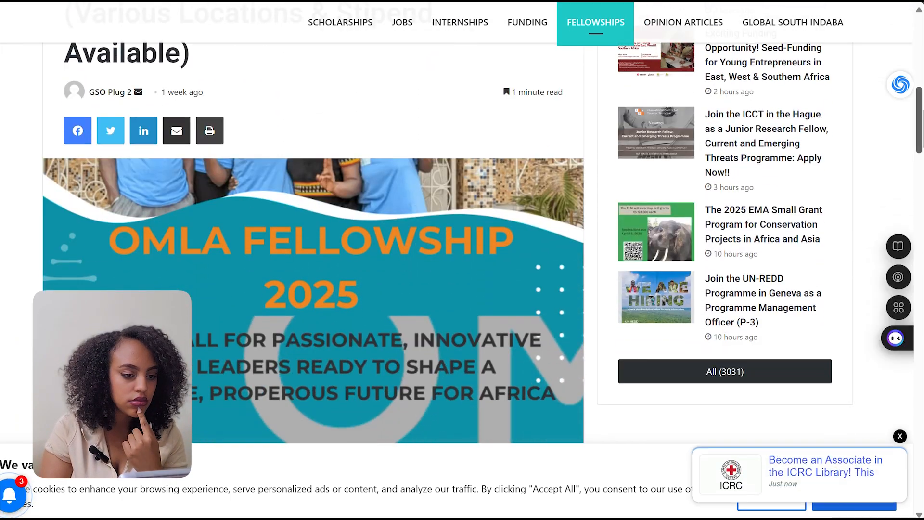
{"action": "scroll", "coordinate": [462, 260], "scroll_direction": "down", "scroll_amount": 5}
{"action": "scroll", "coordinate": [462, 260], "scroll_direction": "down", "scroll_amount": 6}
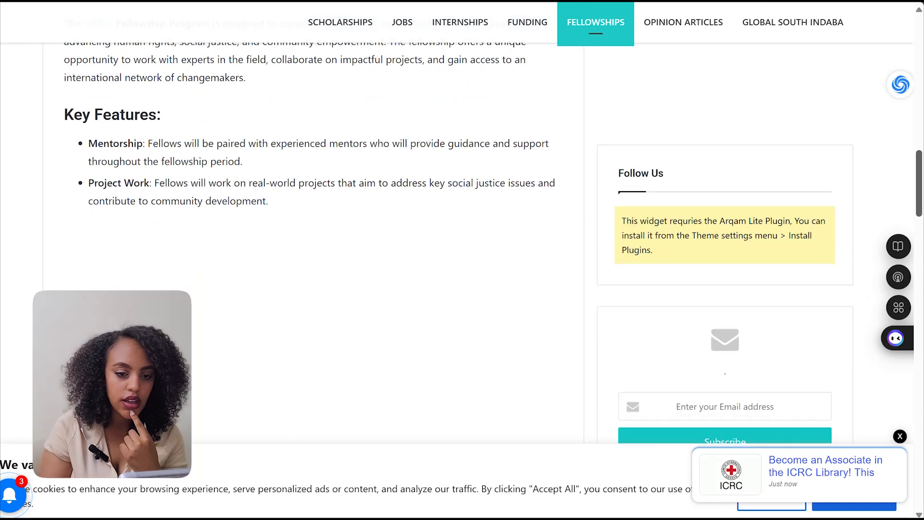
{"action": "scroll", "coordinate": [462, 260], "scroll_direction": "down", "scroll_amount": 5}
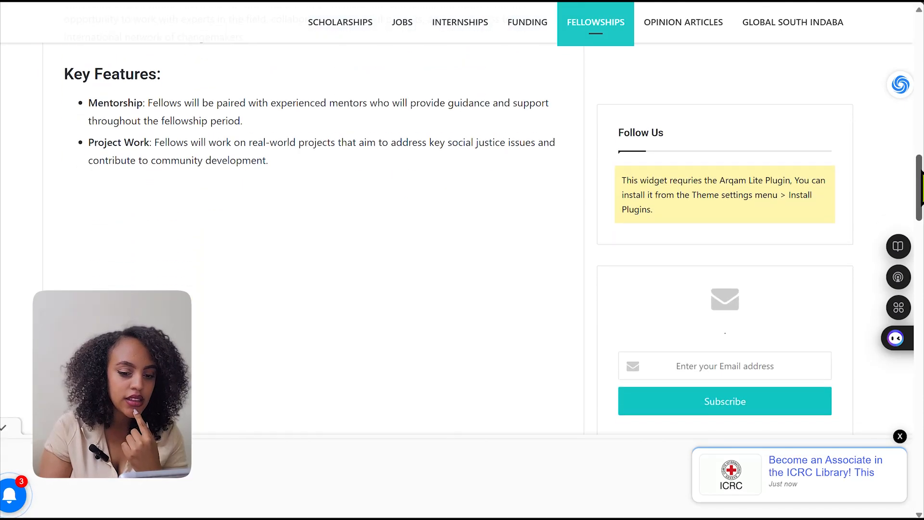
{"action": "scroll", "coordinate": [561, 113], "scroll_direction": "down", "scroll_amount": 3}
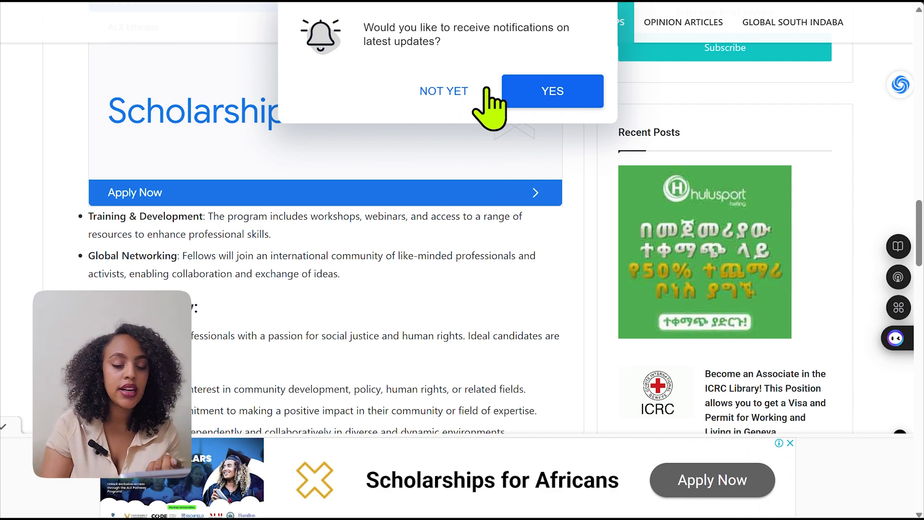
{"action": "left_click", "coordinate": [455, 91]}
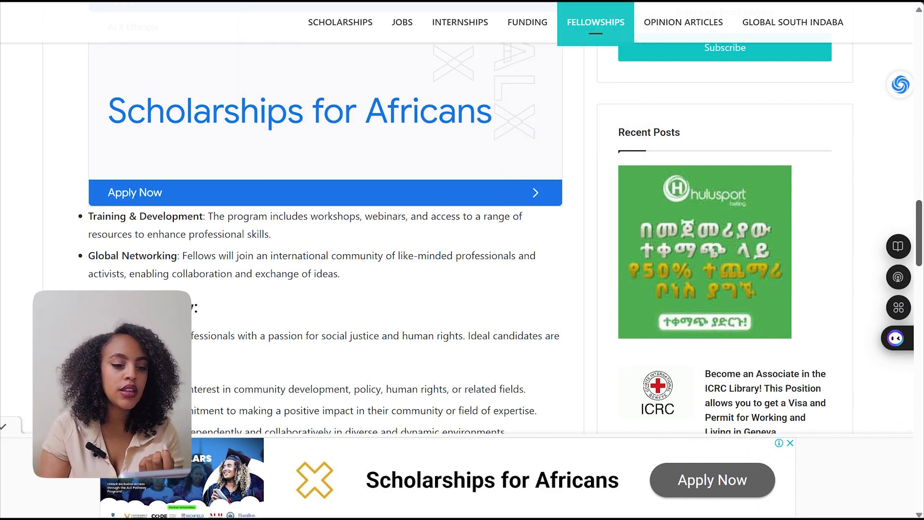
{"action": "scroll", "coordinate": [905, 231], "scroll_direction": "down", "scroll_amount": 3}
{"action": "scroll", "coordinate": [493, 238], "scroll_direction": "down", "scroll_amount": 10}
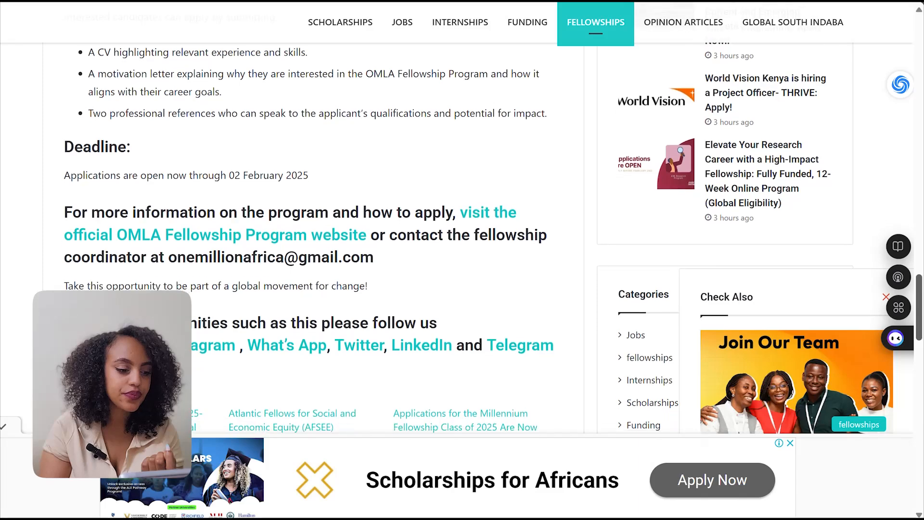
Open the official OMLA Fellowship Program website linked in the article and view its fellowship description
{"action": "scroll", "coordinate": [919, 303], "scroll_direction": "up", "scroll_amount": 5}
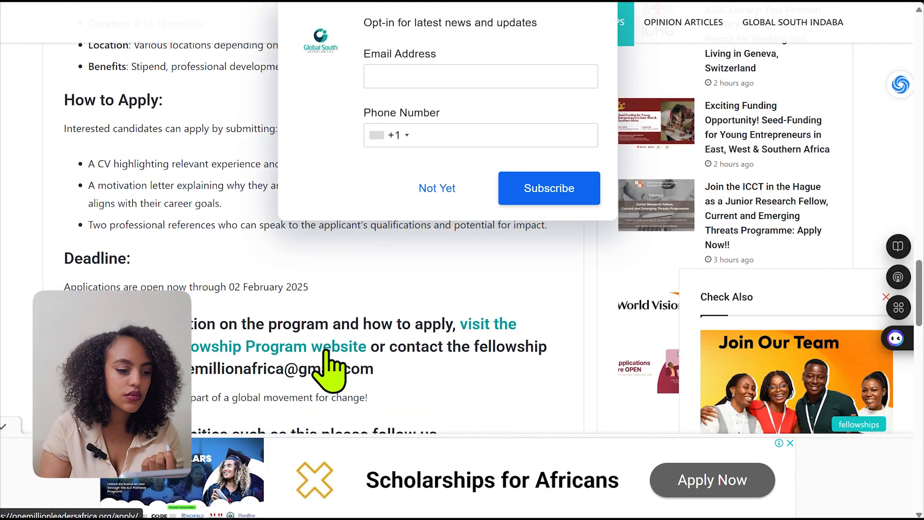
{"action": "left_click", "coordinate": [328, 359]}
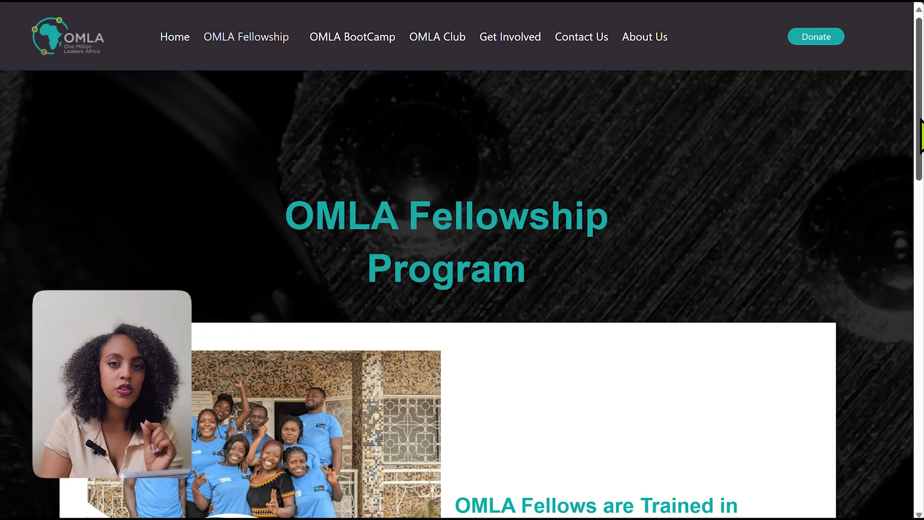
{"action": "left_click_drag", "start_coordinate": [921, 135], "coordinate": [919, 188]}
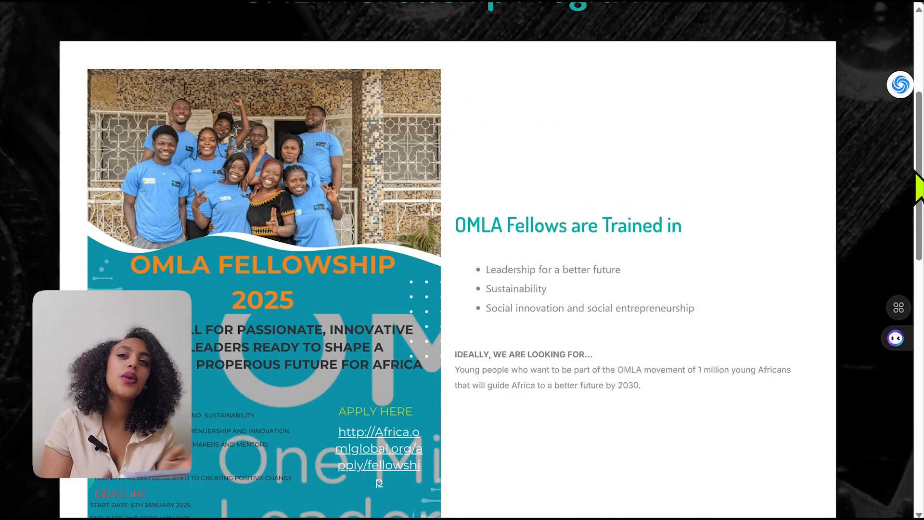